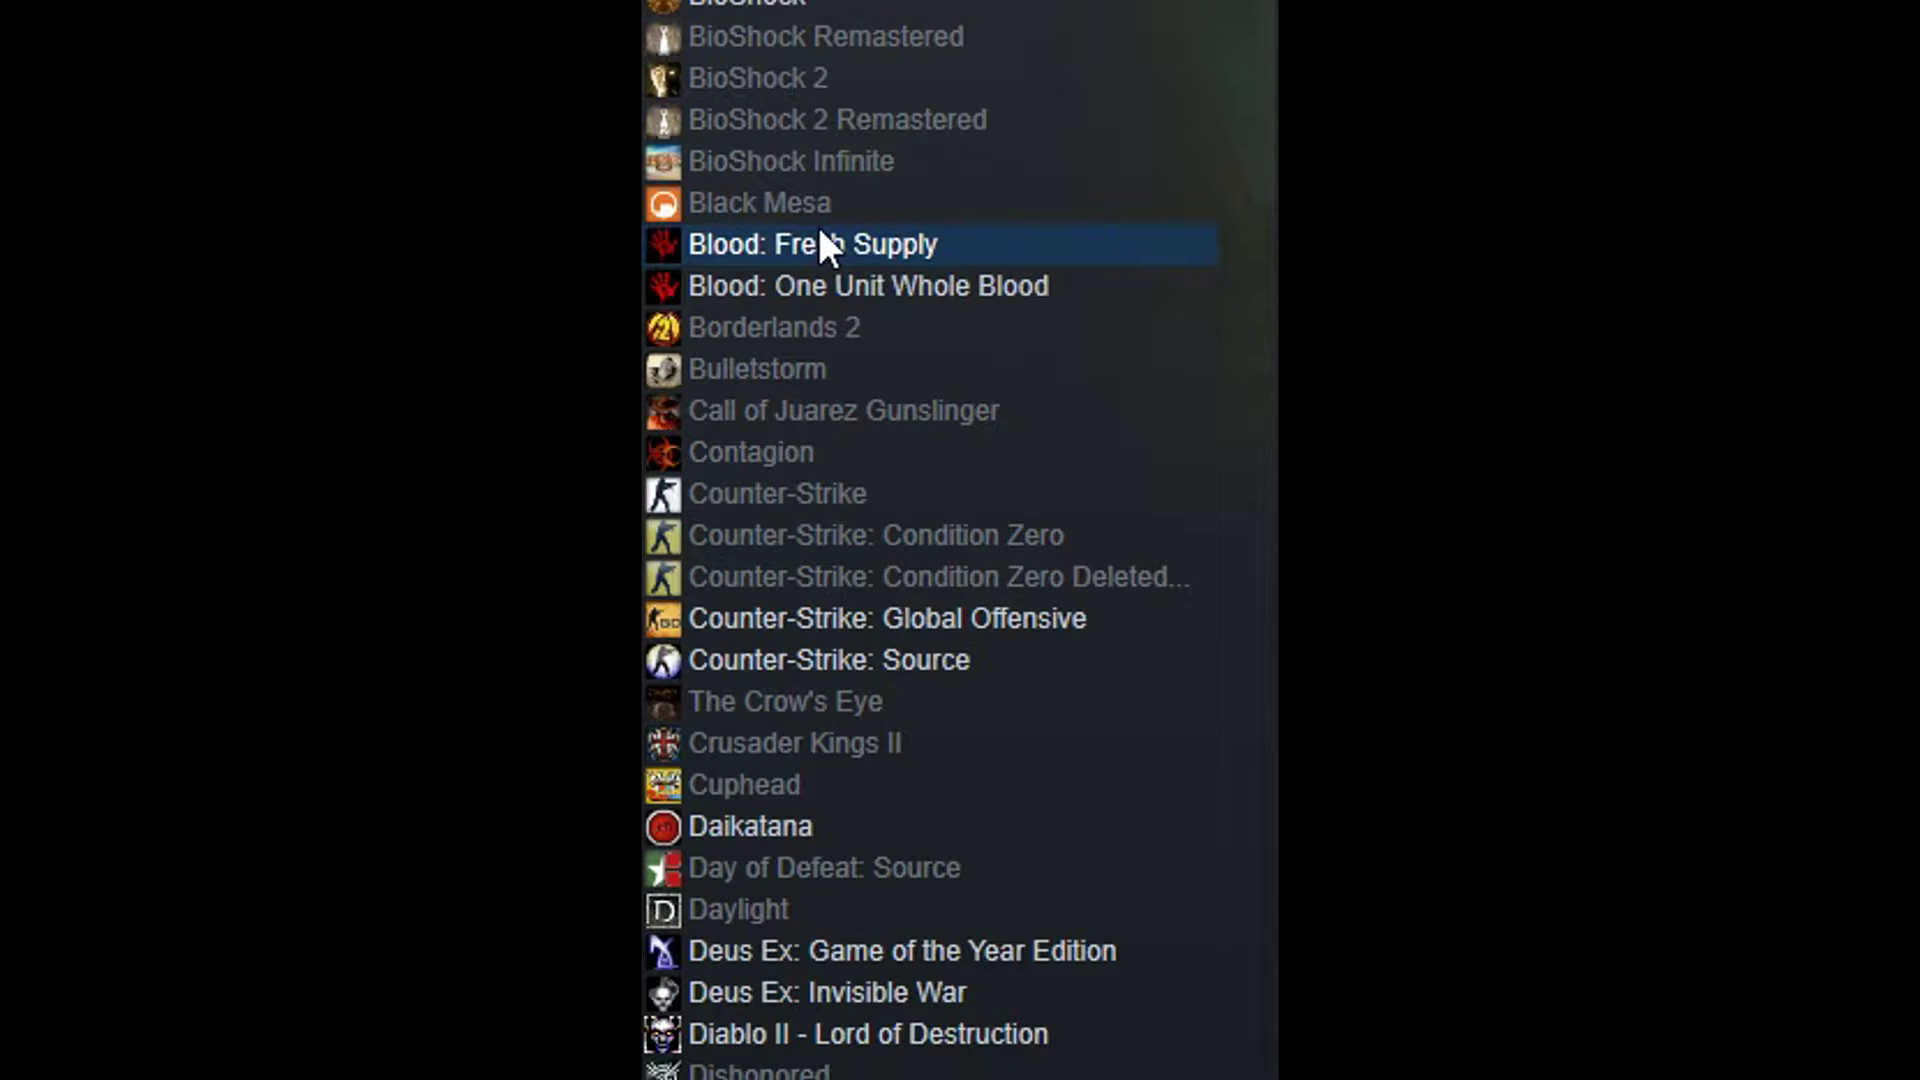
Step: Open Blood: Fresh Supply's local install folder through its Steam Properties Local Files page
right_click(814, 231)
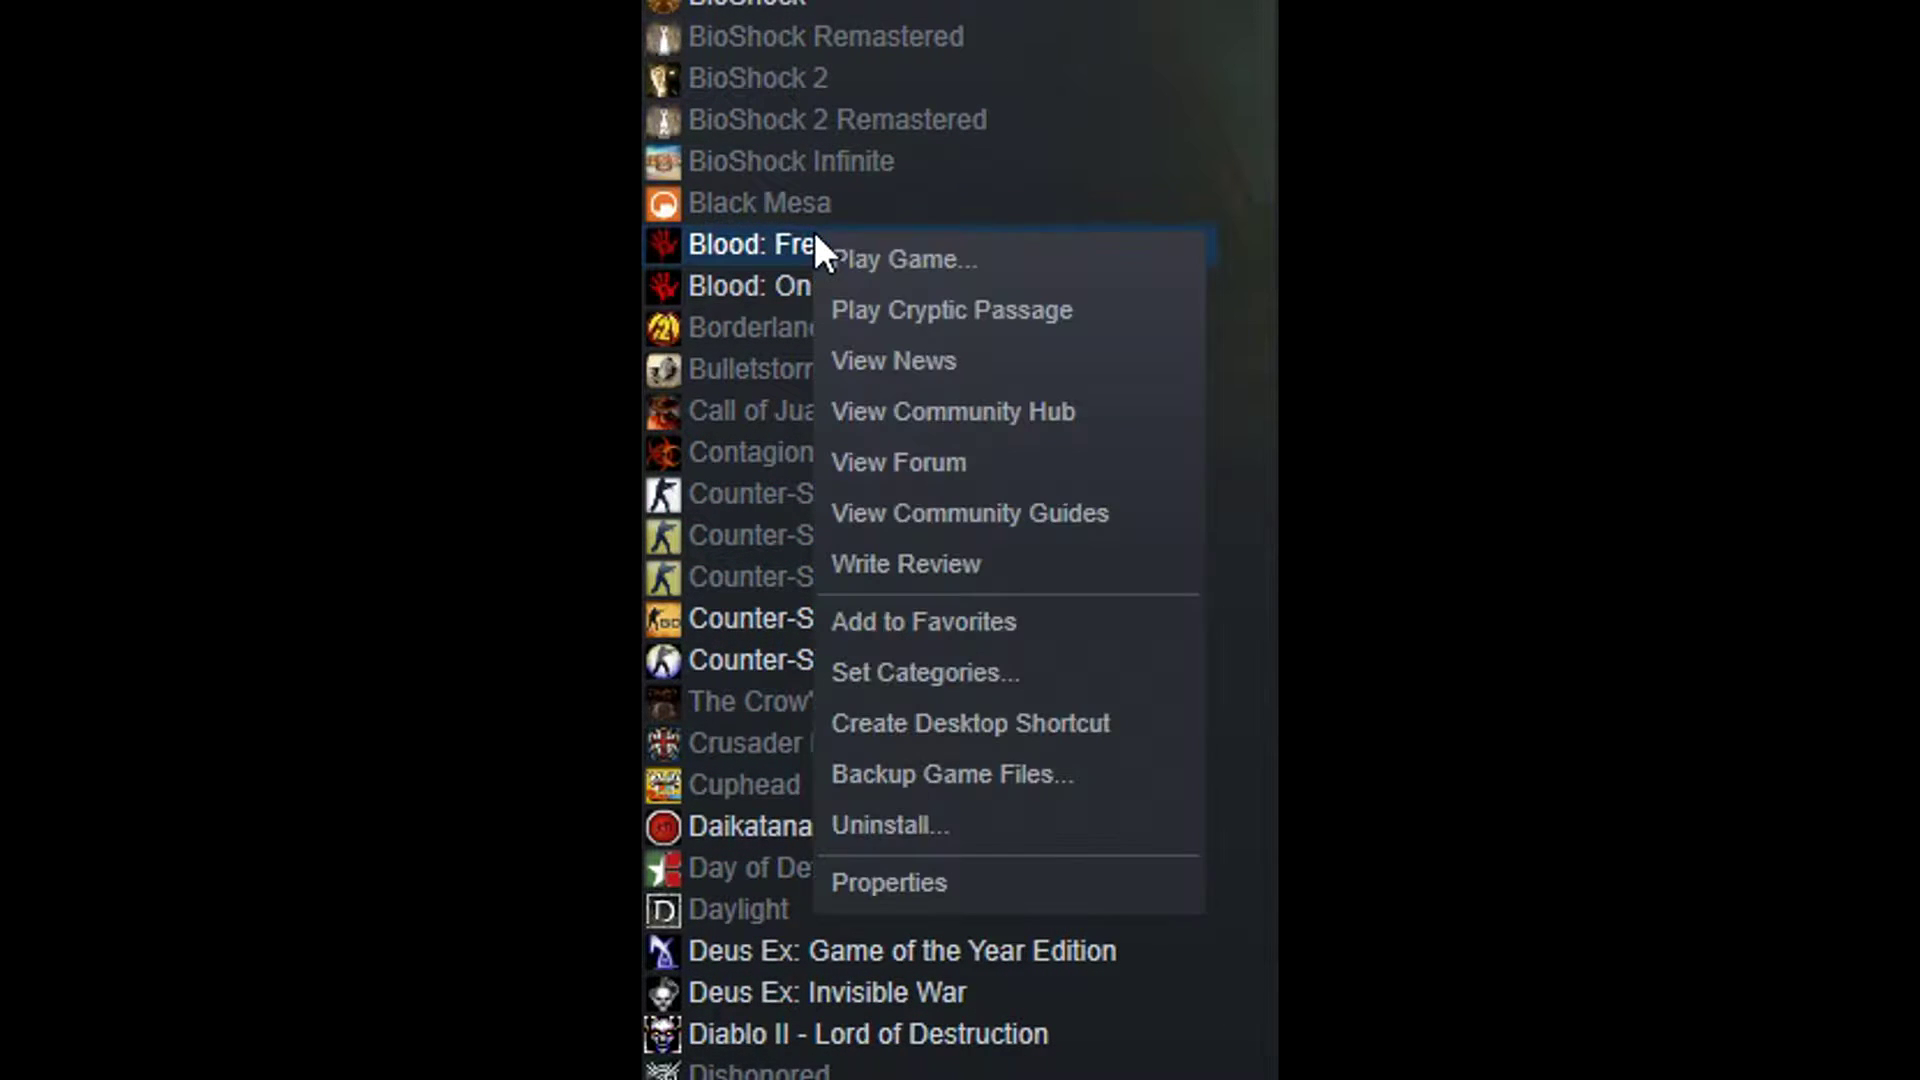
left_click(979, 899)
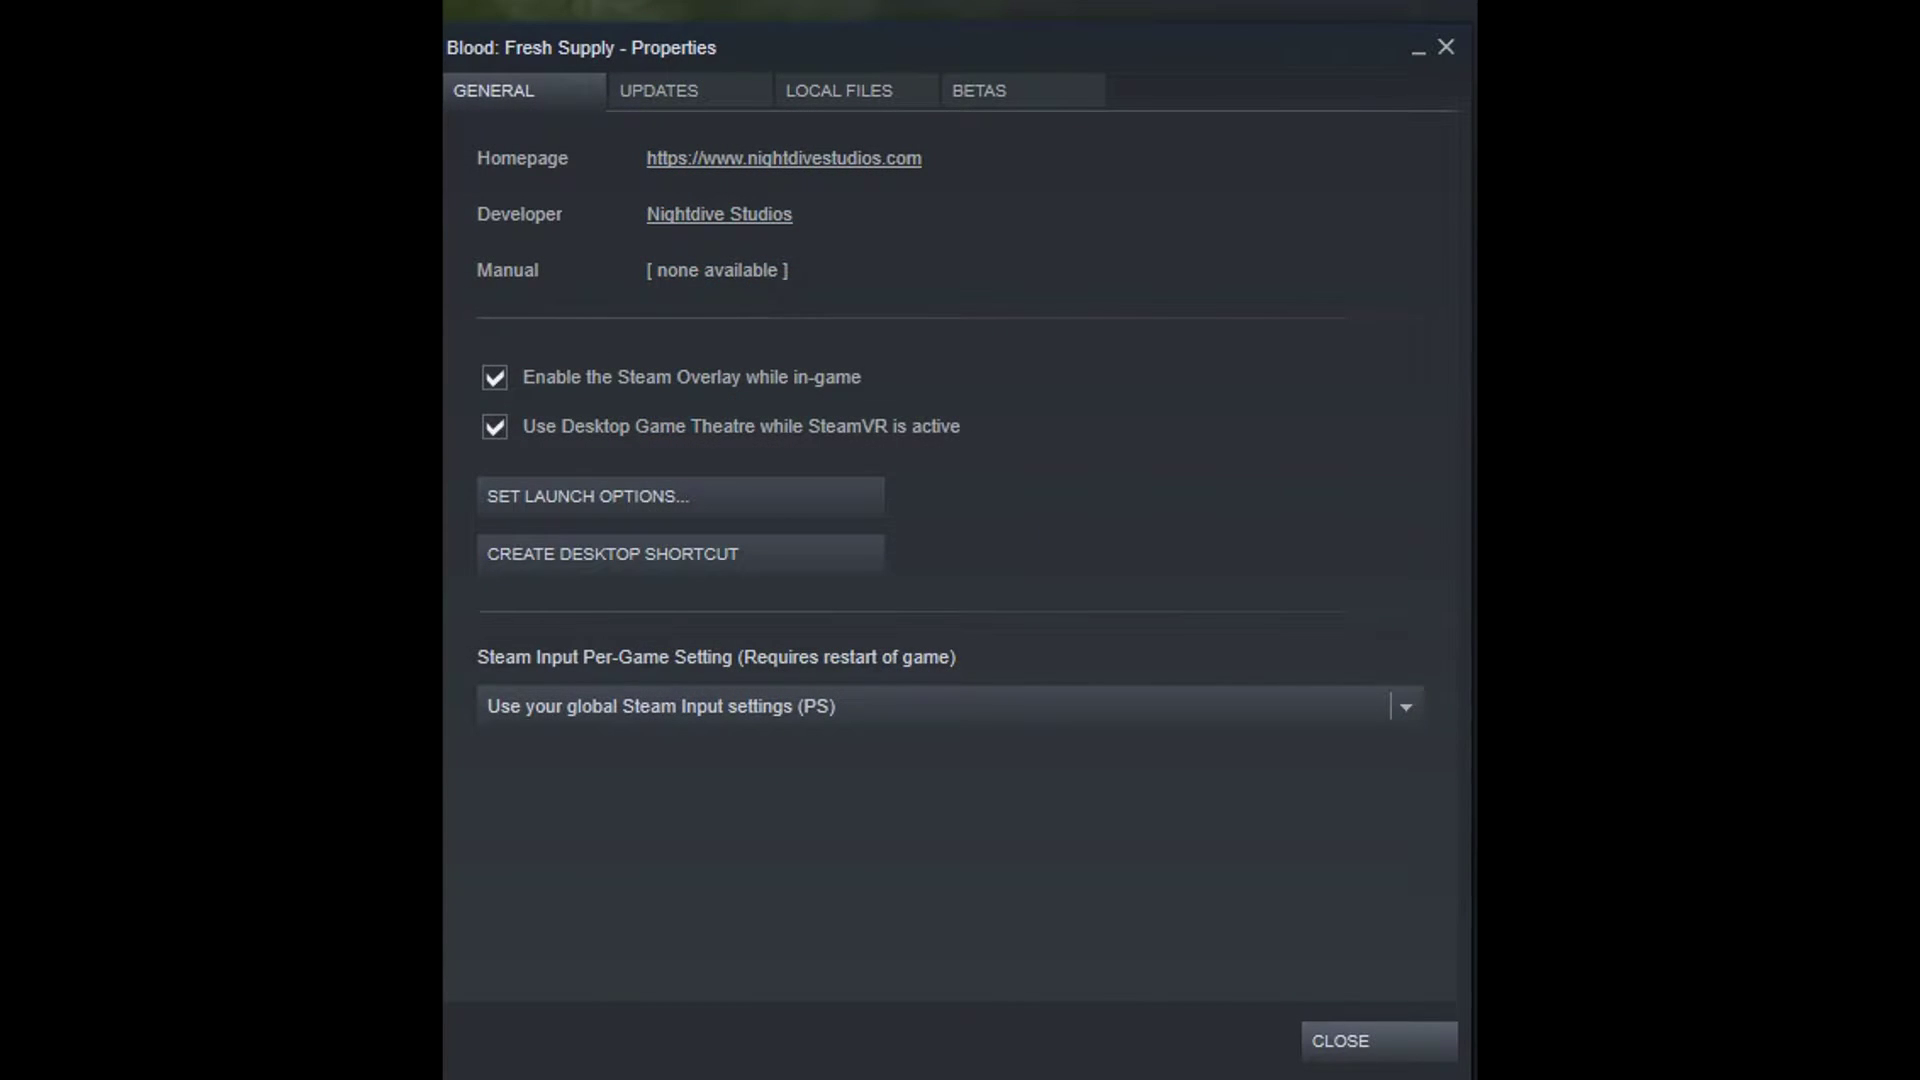
left_click(871, 93)
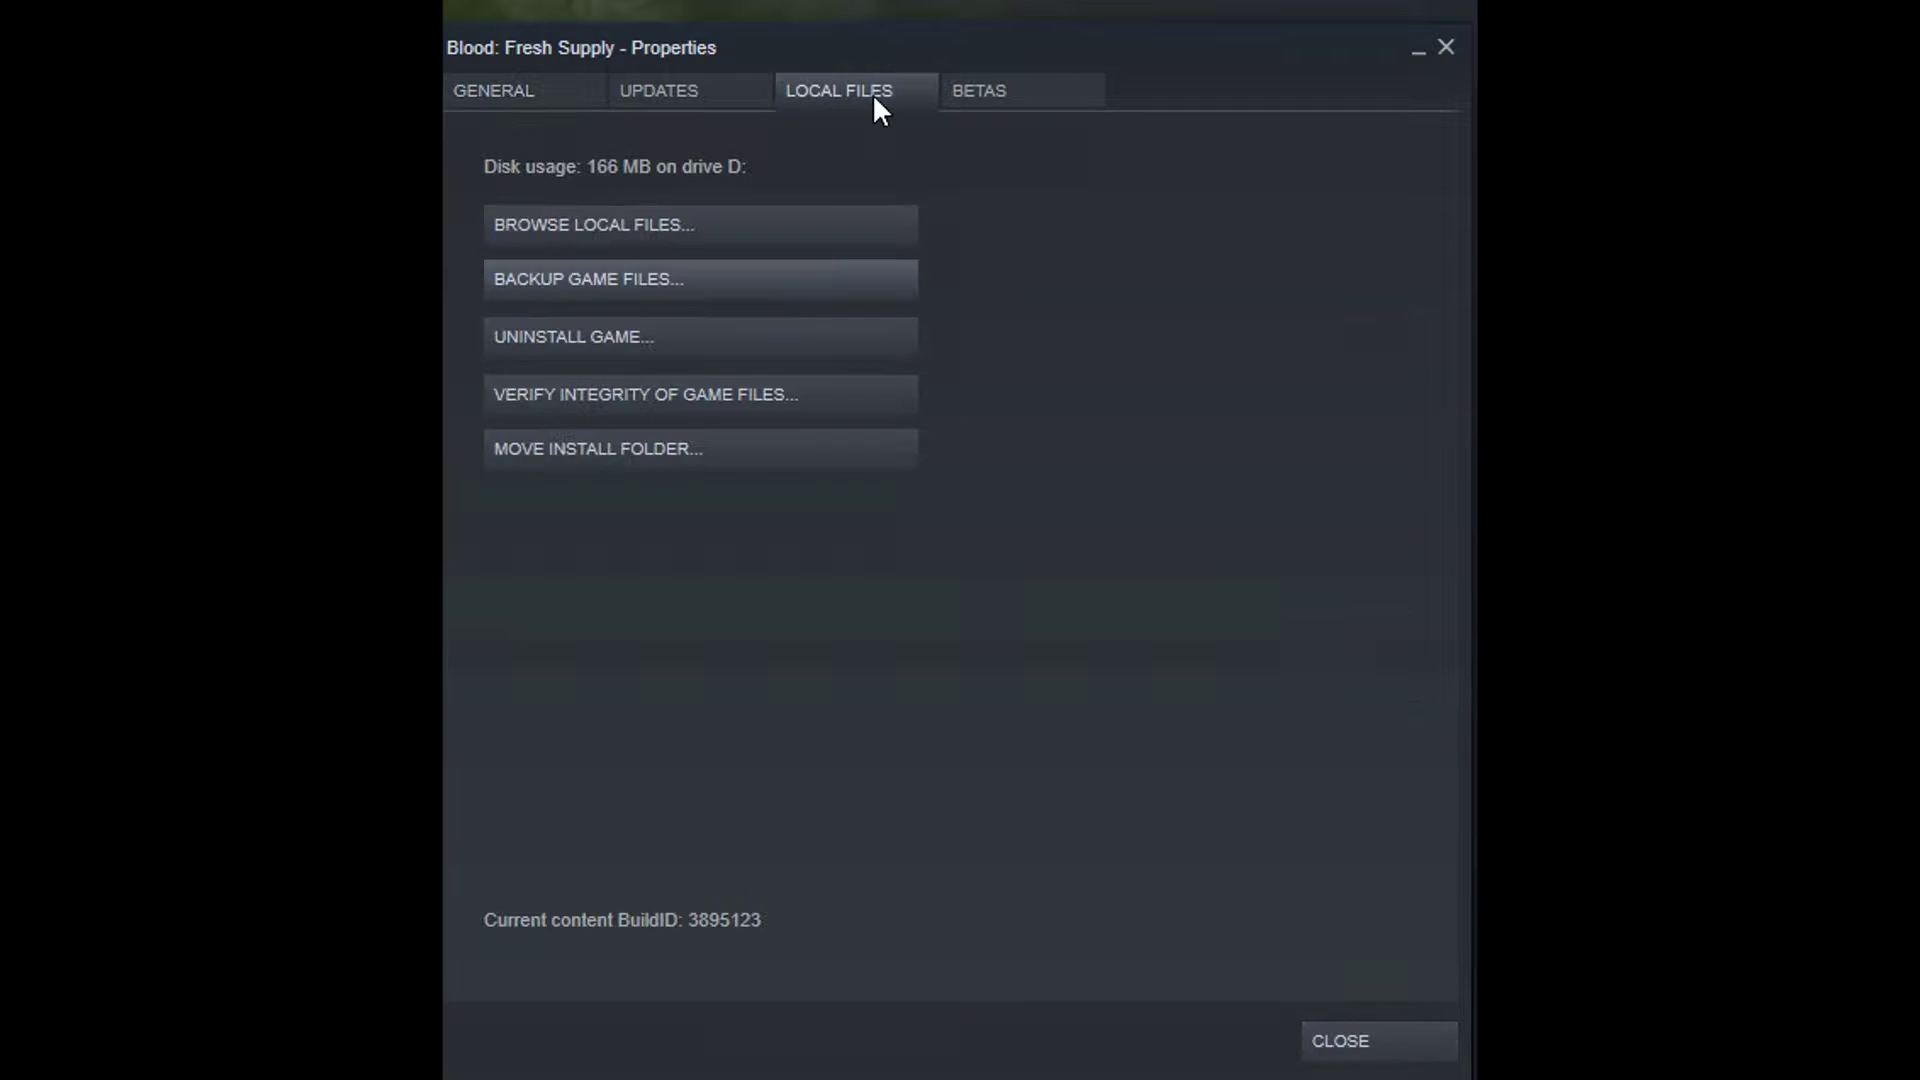
left_click(724, 223)
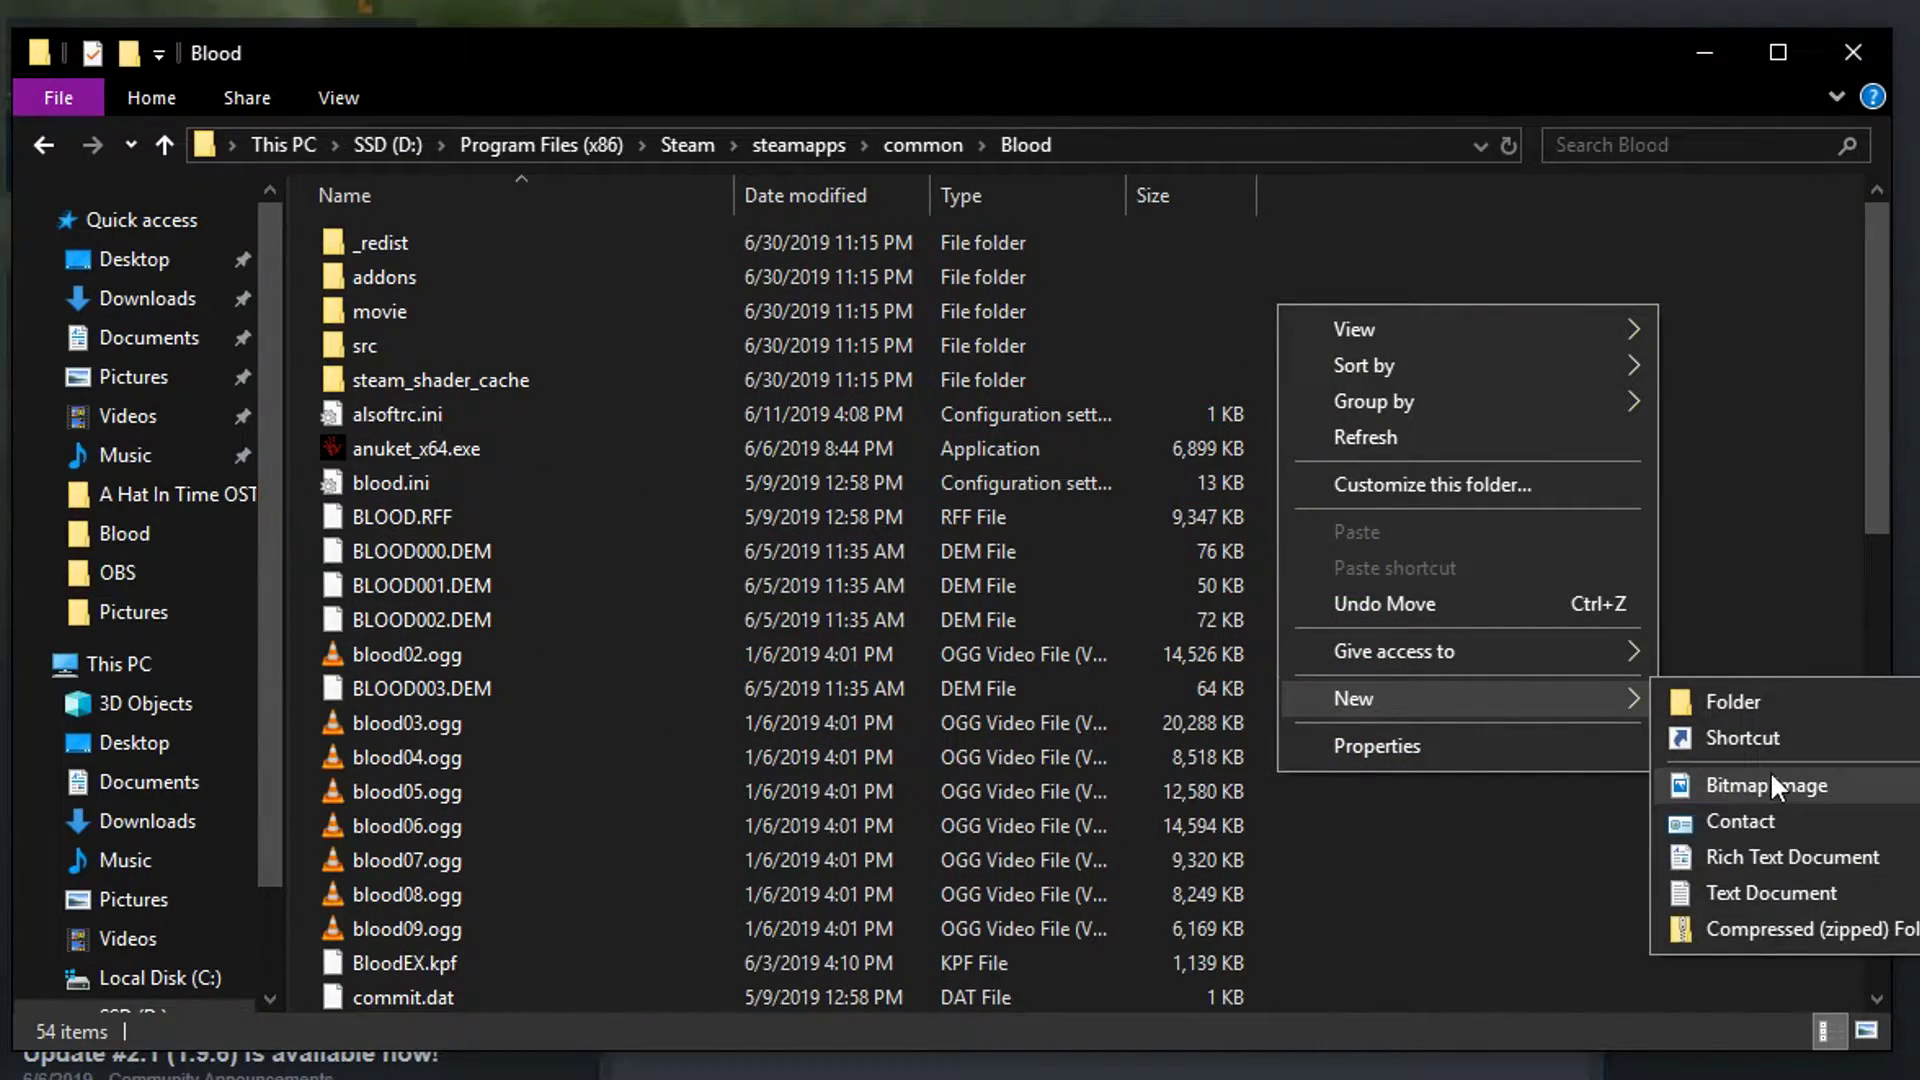
Step: Make a new text file named alsoft.ini, paste in '[General]' and 'resampler=point', and save it
left_click(1771, 892)
type("alsof")
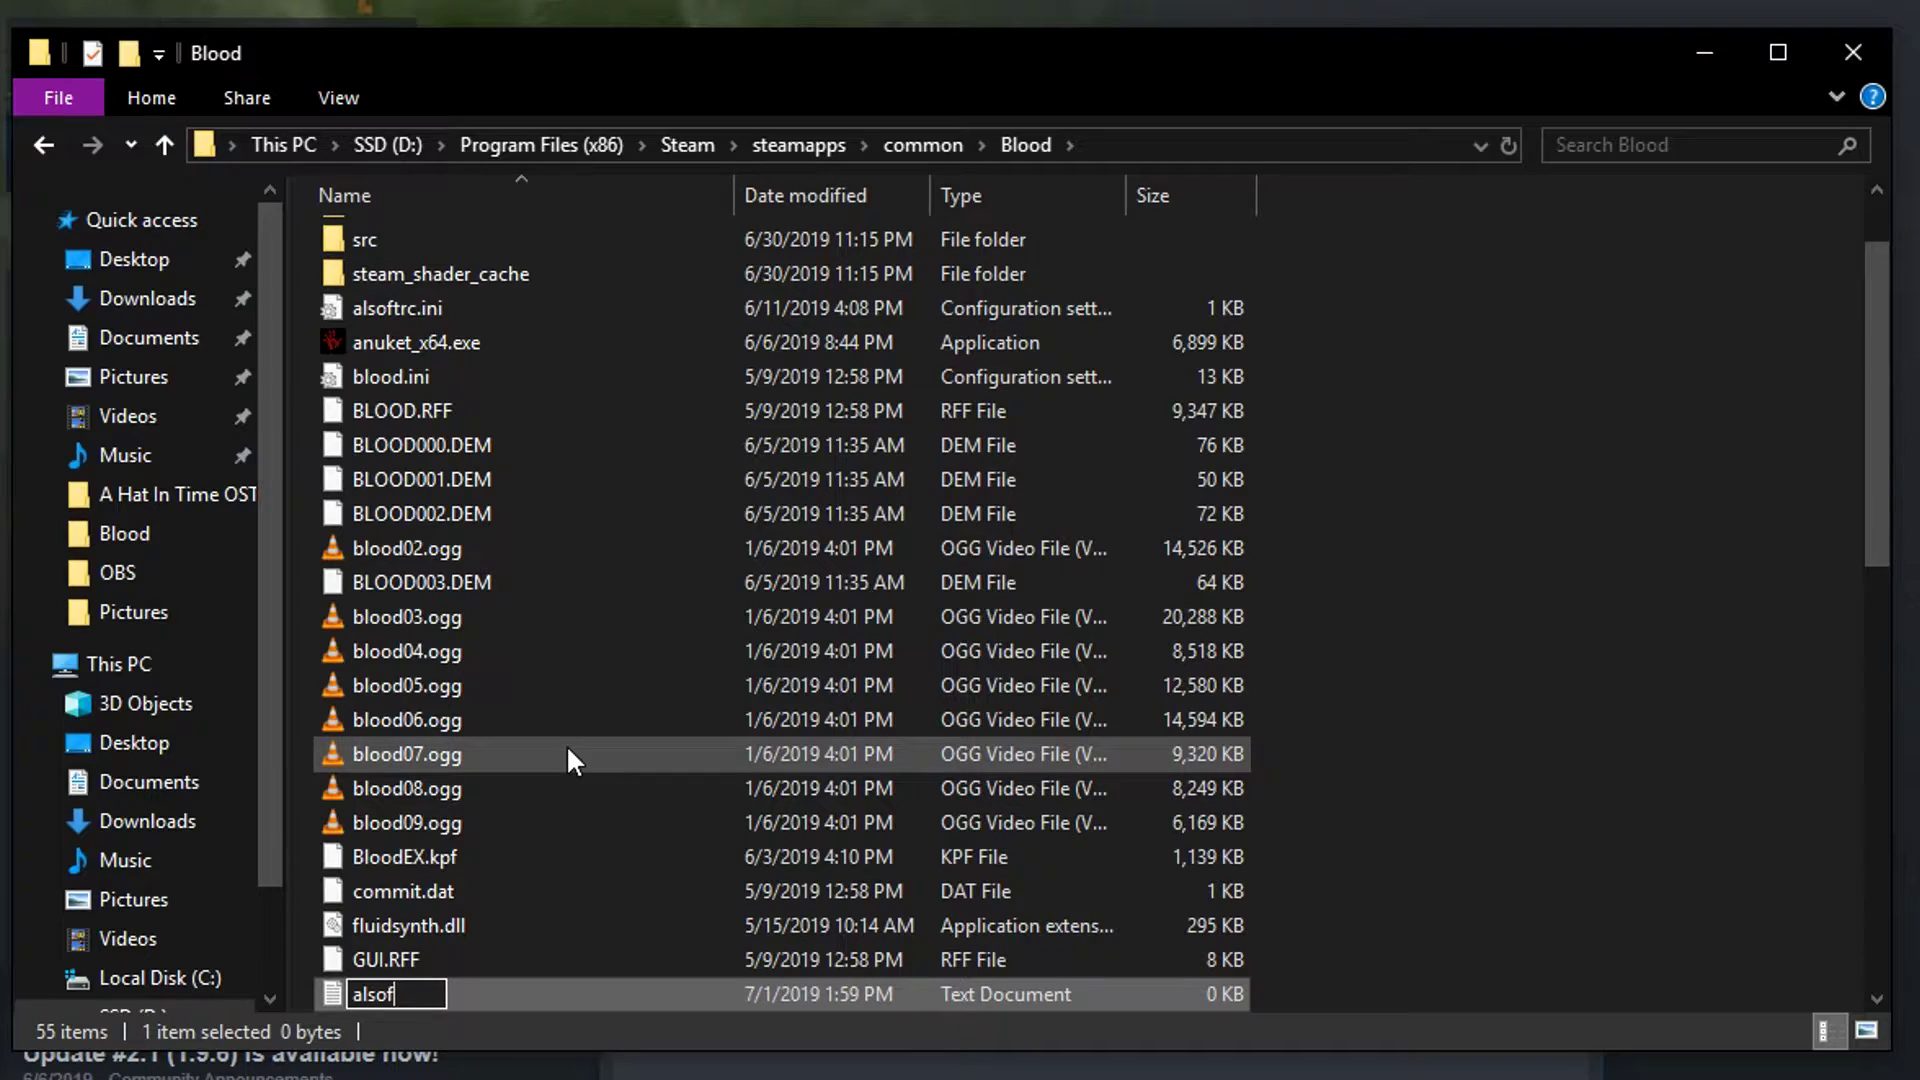
type("t.ini")
key("Return")
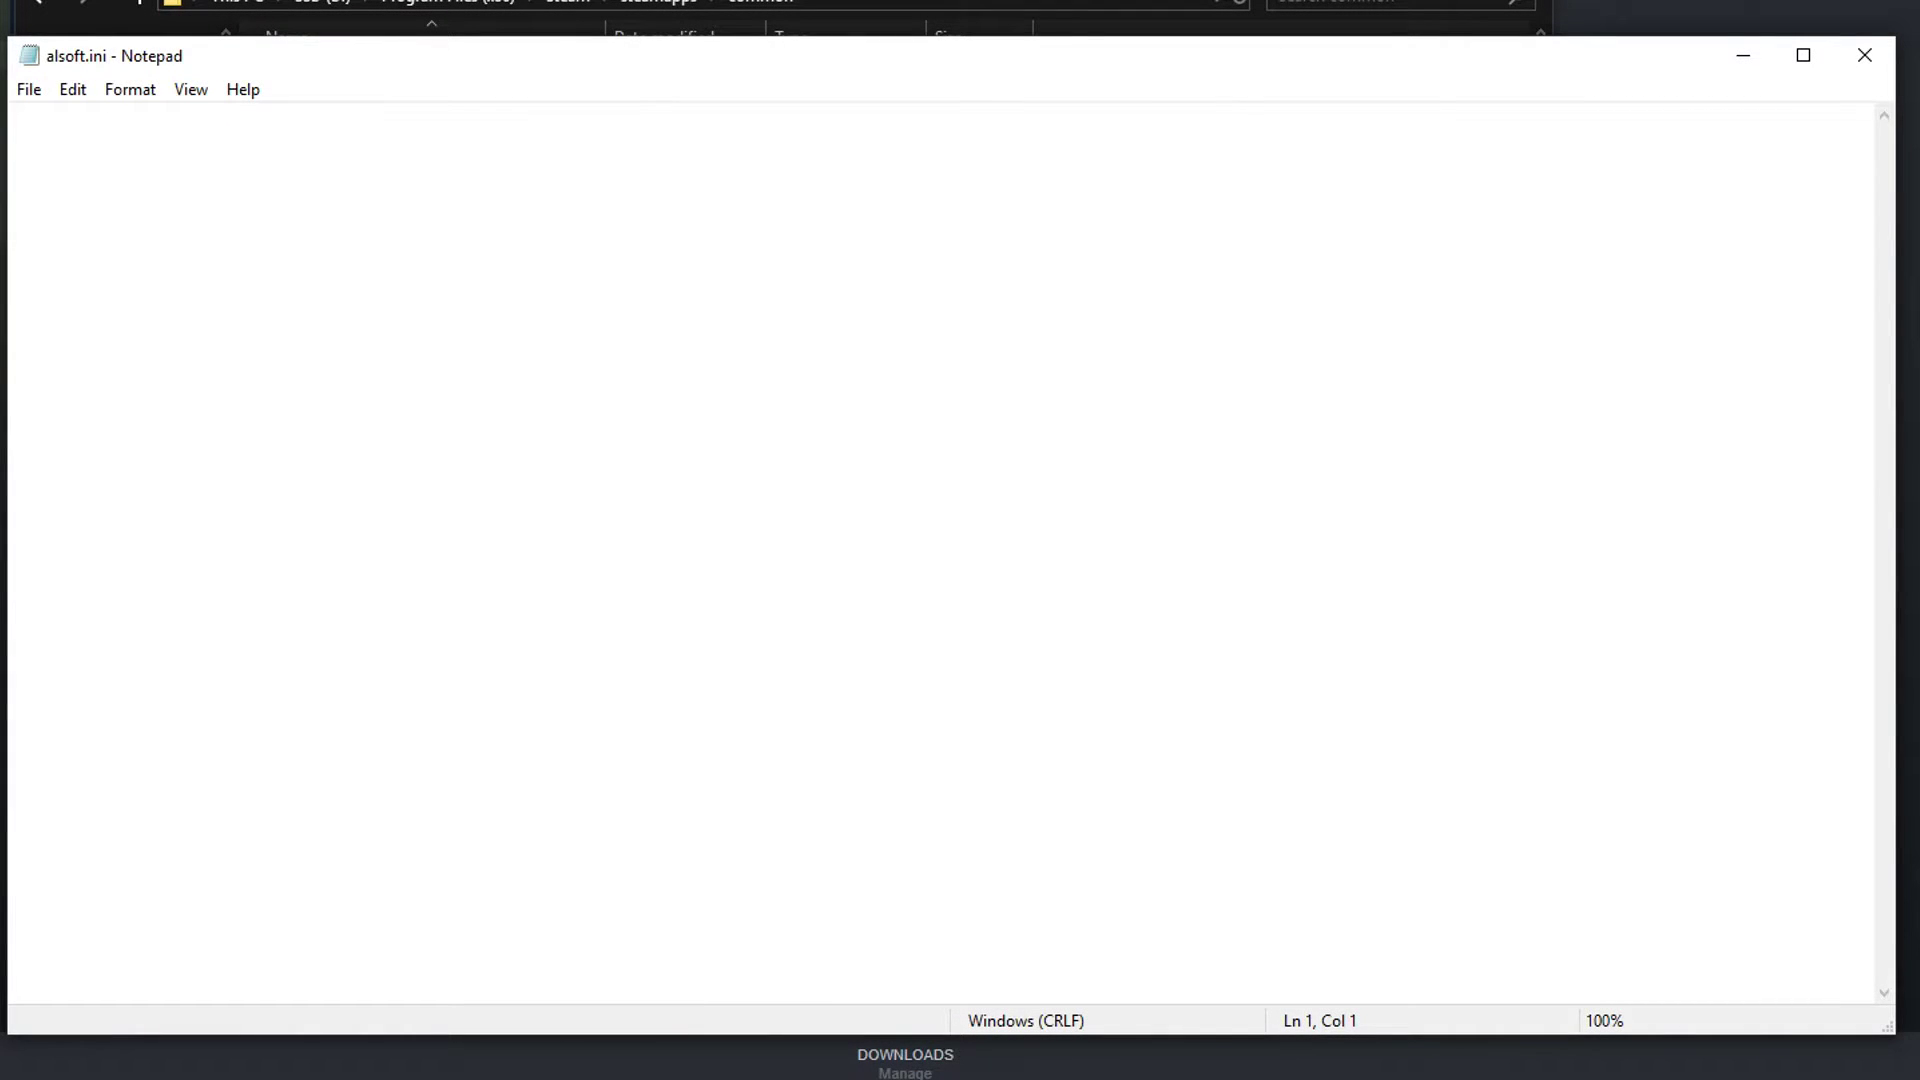
type("[General] resampler=point")
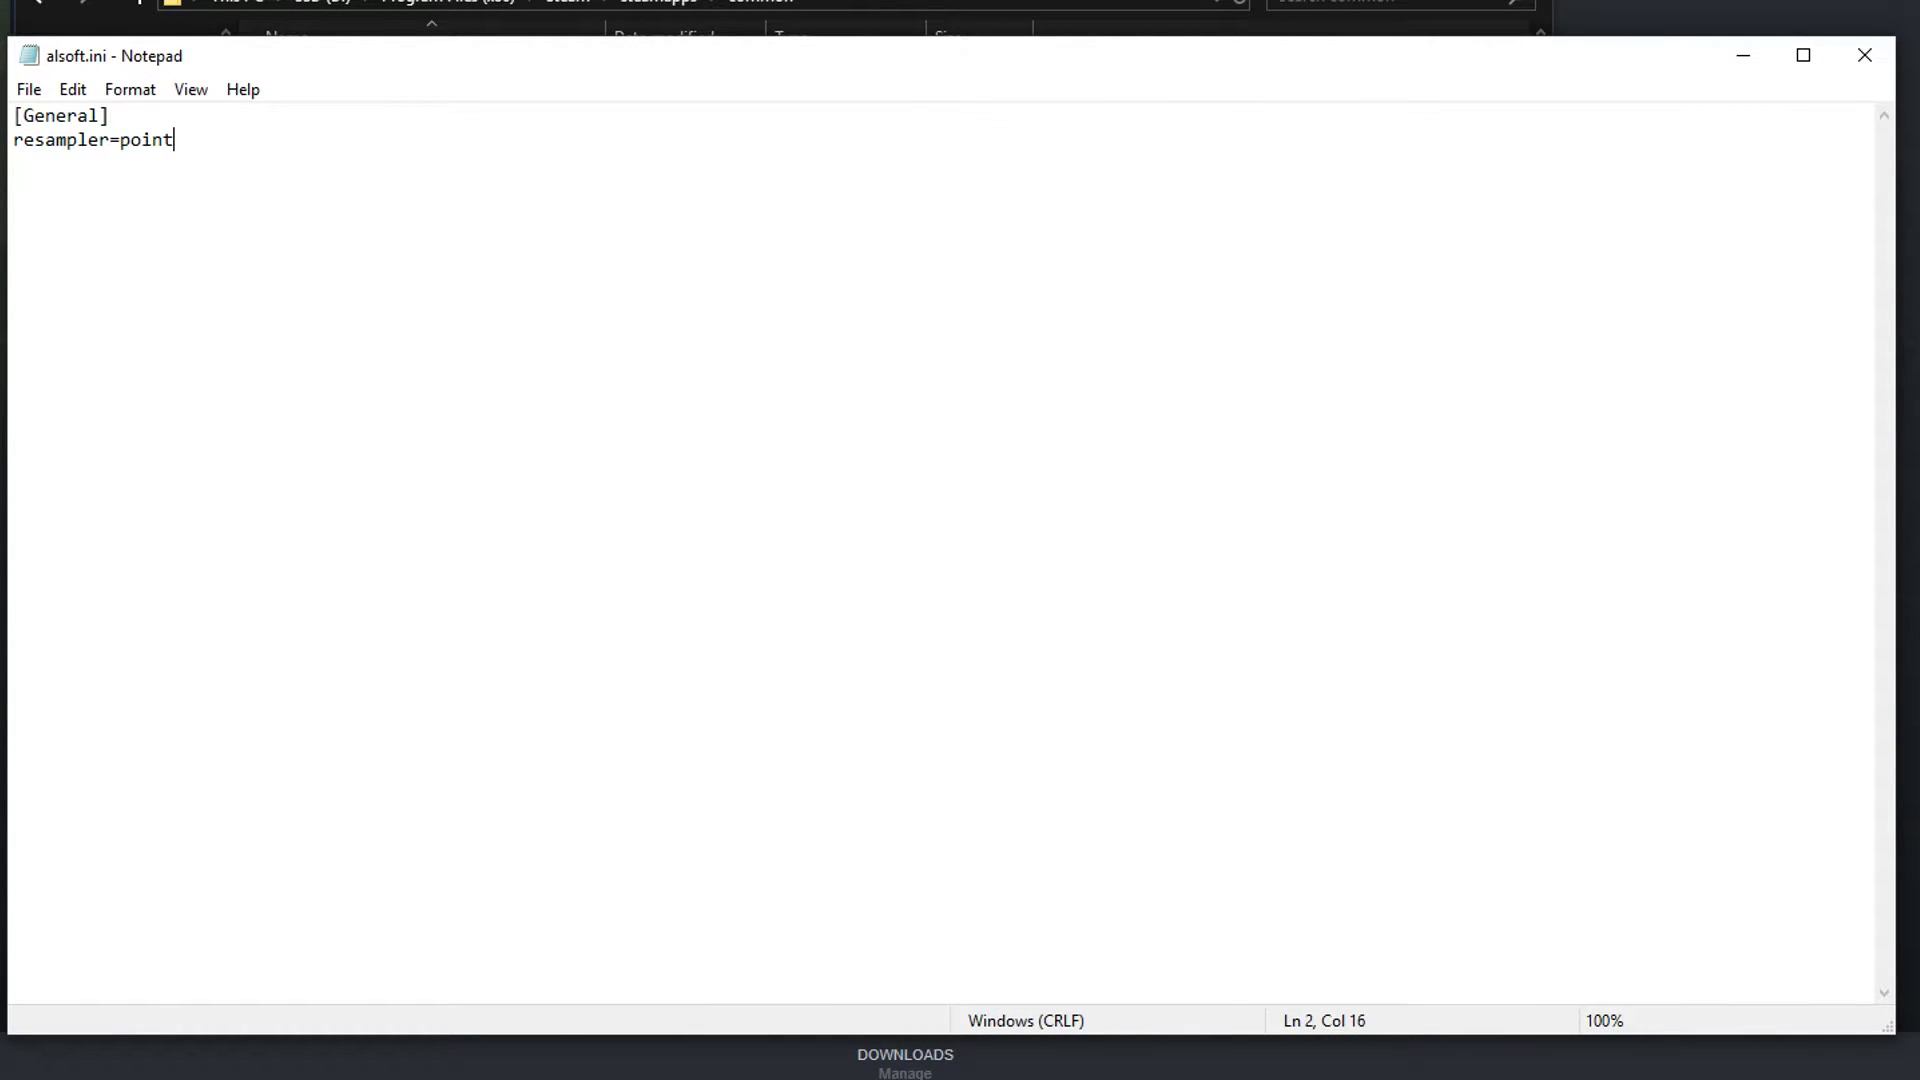
key("alt+f")
left_click(115, 182)
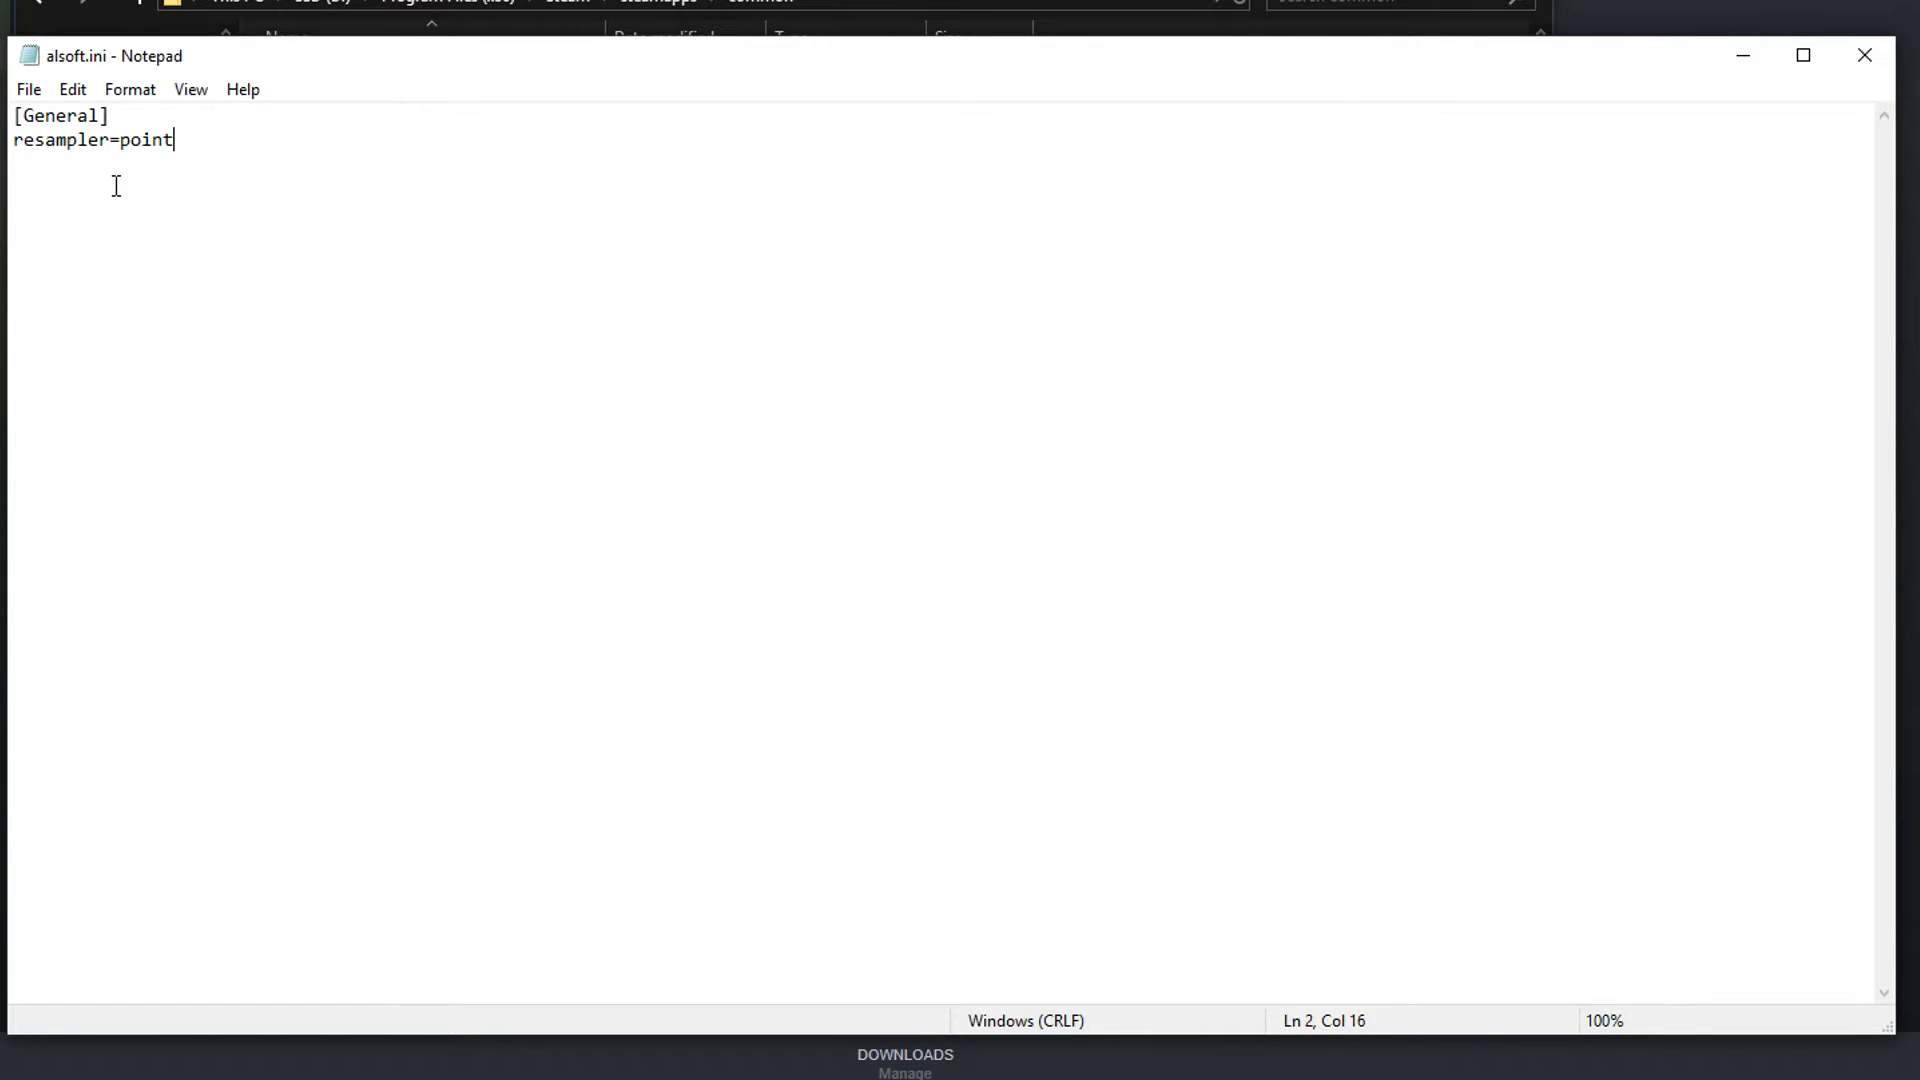